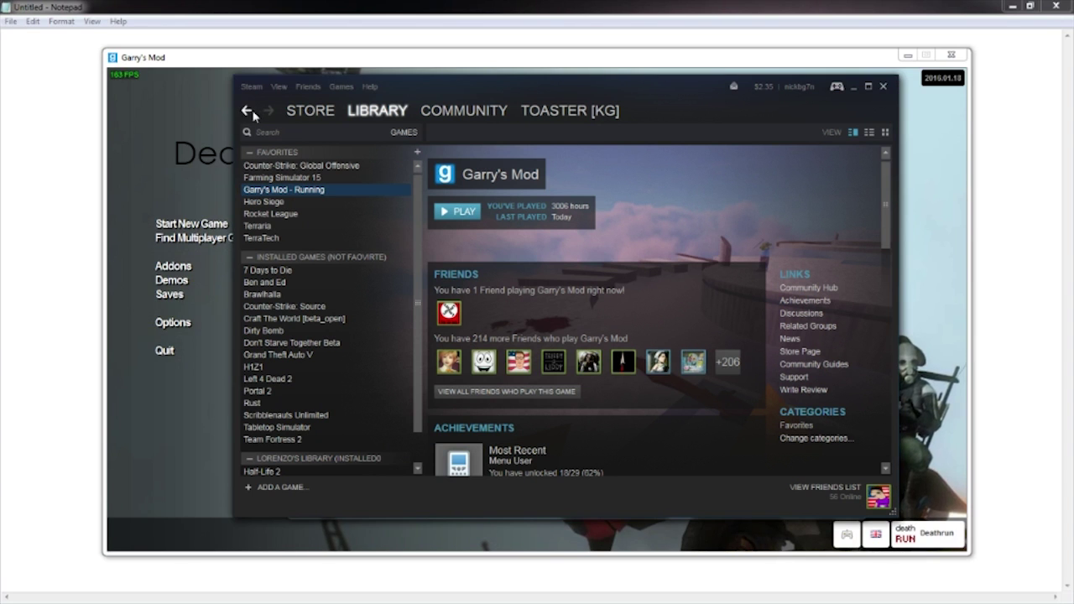
# Go back to the Garry's Mod workshop maps page and scroll through it
pyautogui.click(250, 114)
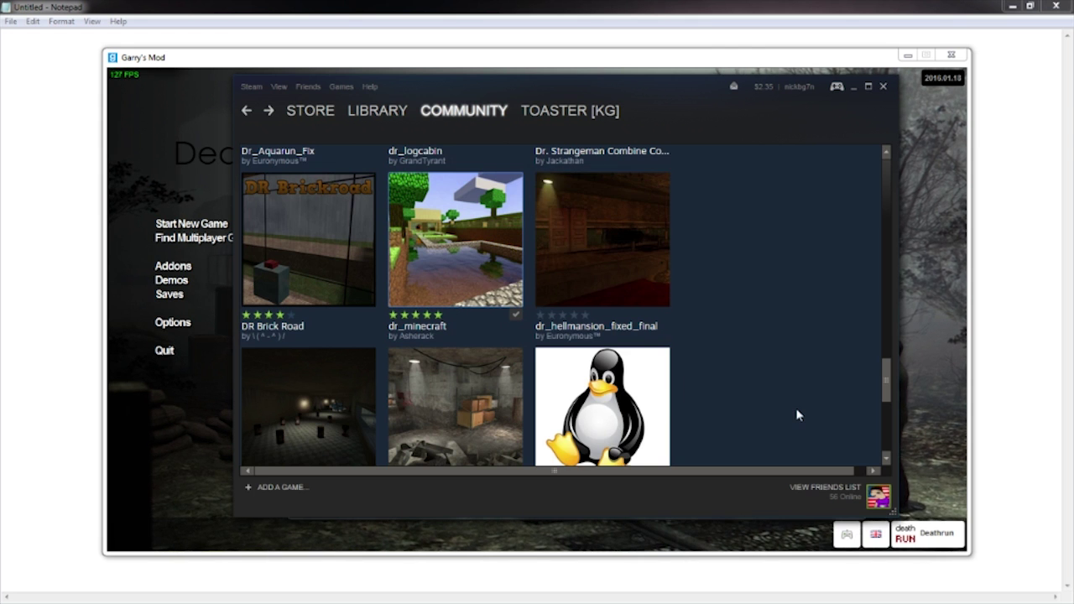
pyautogui.scroll(-3, 781, 408)
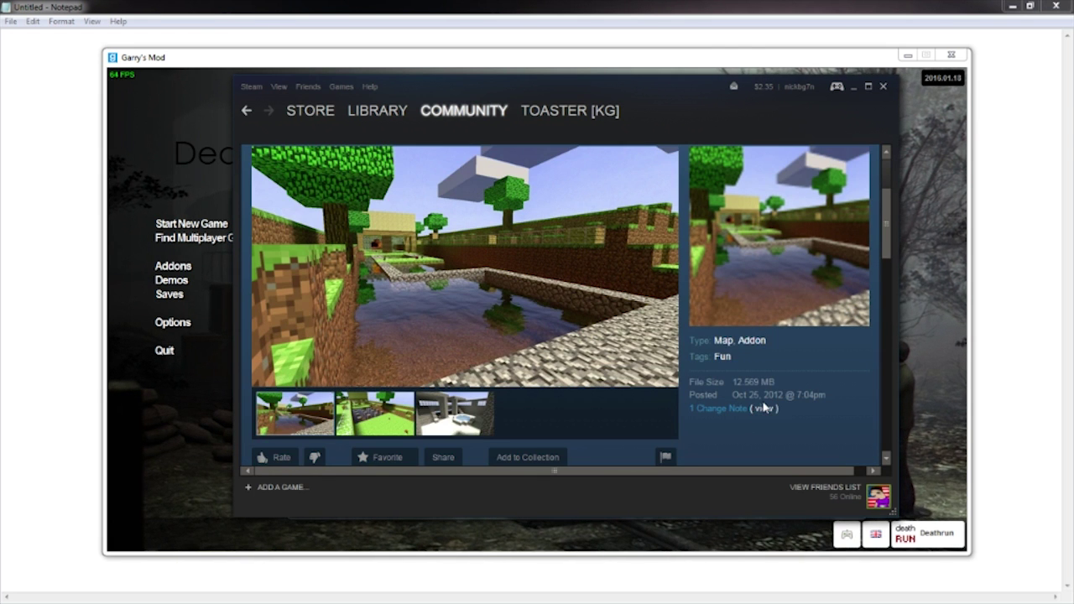
pyautogui.scroll(1, 713, 399)
pyautogui.scroll(-2, 587, 405)
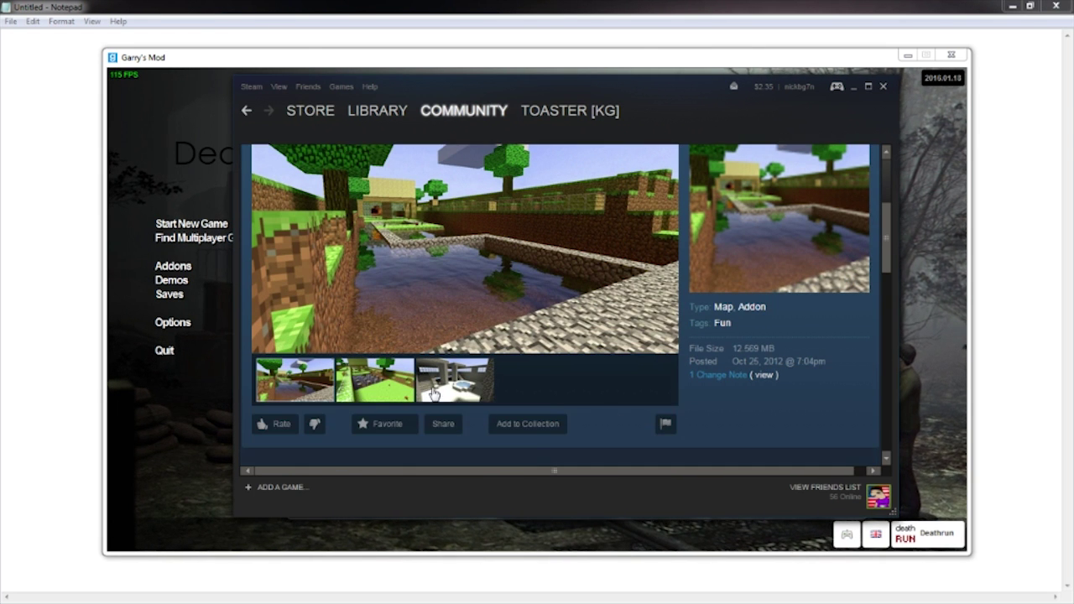
# View dr_minecraft's second and third screenshots and scroll down to the Subscribed box
pyautogui.click(409, 380)
pyautogui.click(479, 380)
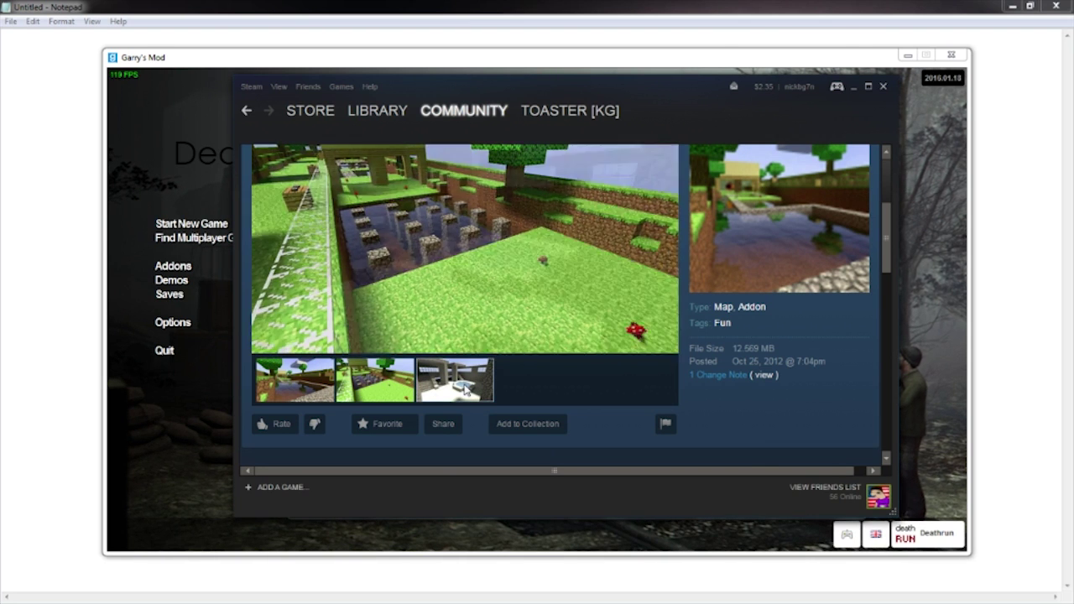
pyautogui.scroll(1, 546, 377)
pyautogui.scroll(-3, 629, 379)
pyautogui.scroll(3, 698, 382)
pyautogui.scroll(1, 755, 386)
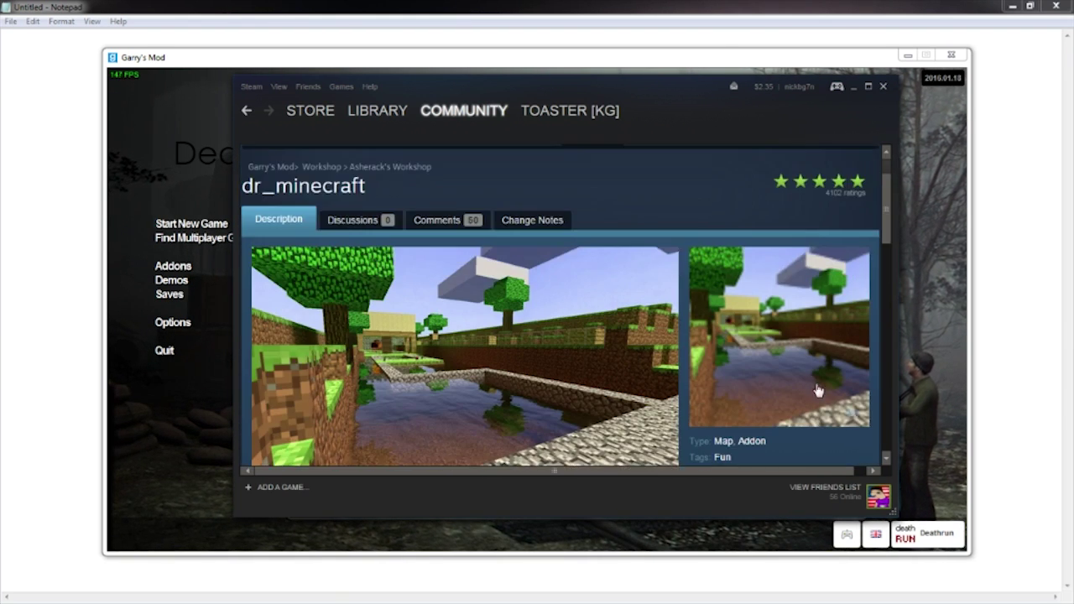
pyautogui.scroll(-3, 815, 386)
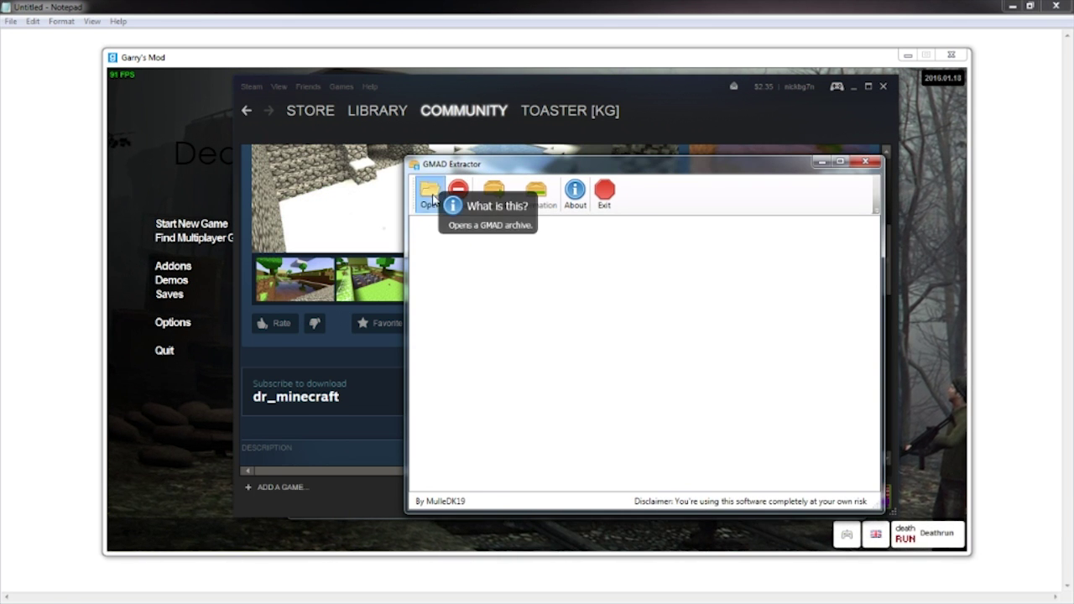
# Browse for an archive in F:\Games and Launchers\Steam\steamapps\common\GarrysMod\garrysmod\addons
pyautogui.click(430, 197)
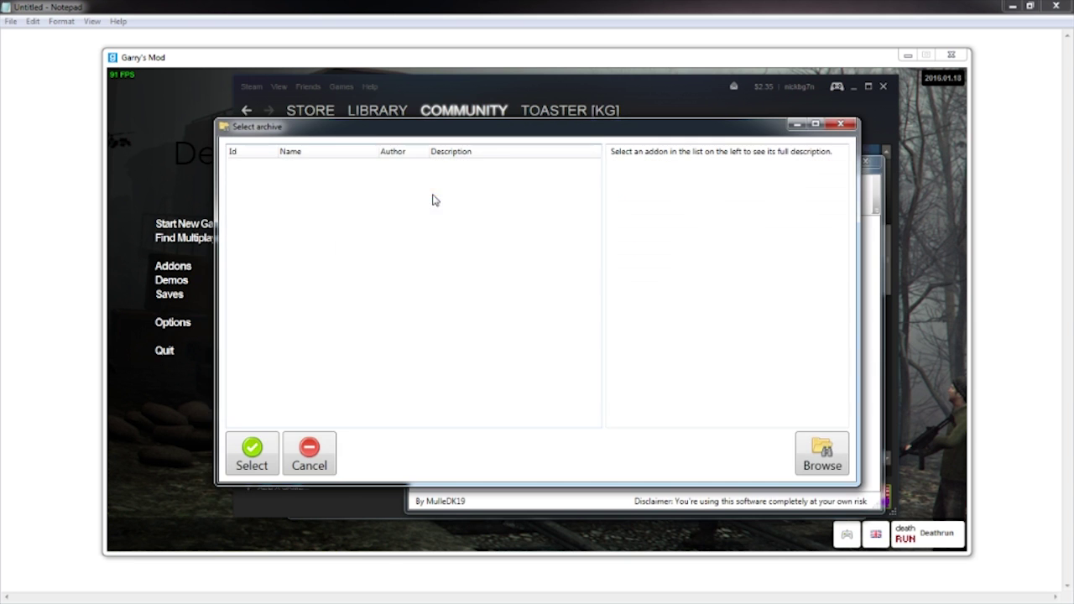
pyautogui.click(839, 453)
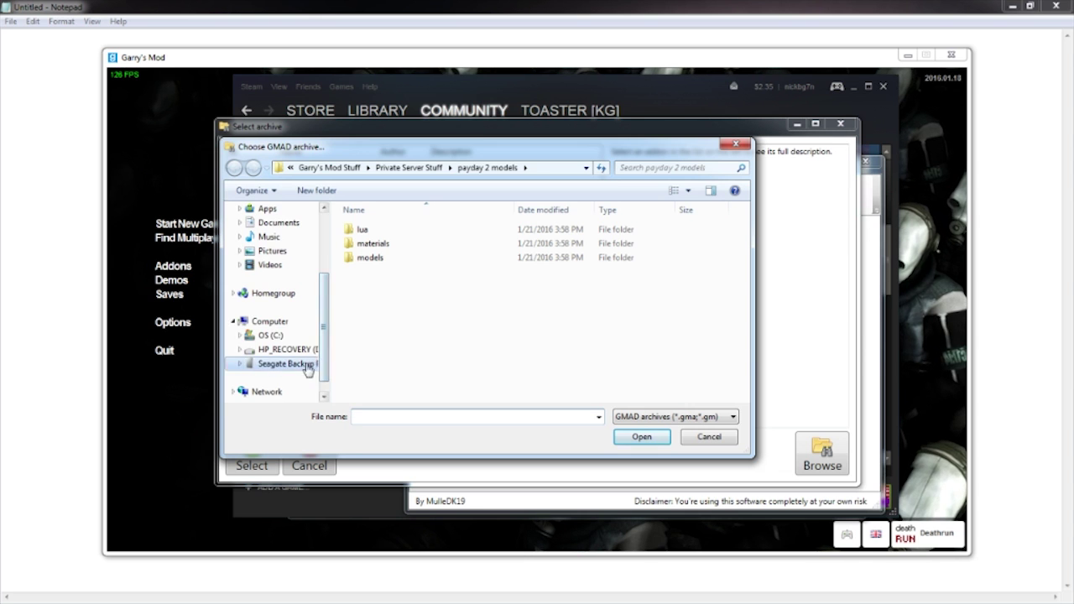
pyautogui.scroll(-1, 306, 369)
pyautogui.click(283, 335)
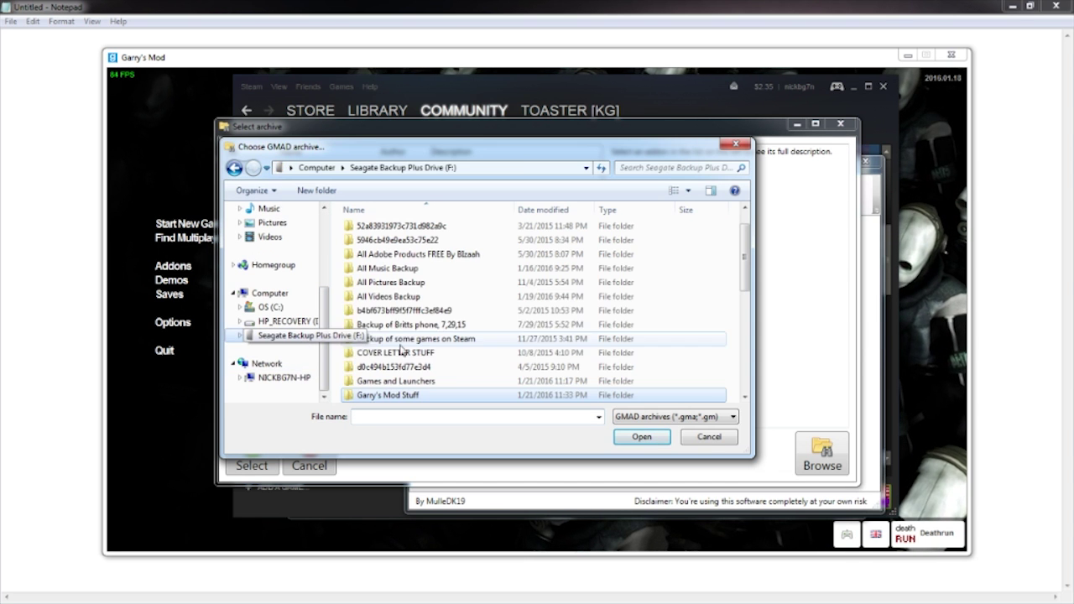
pyautogui.doubleClick(394, 381)
pyautogui.doubleClick(385, 314)
pyautogui.scroll(-3, 389, 362)
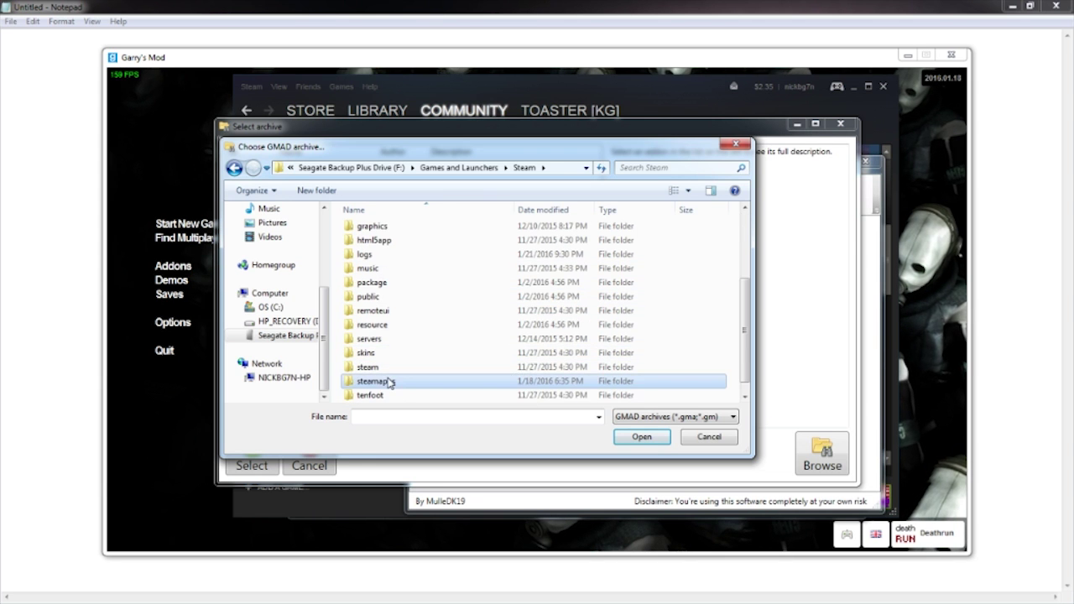
pyautogui.doubleClick(391, 379)
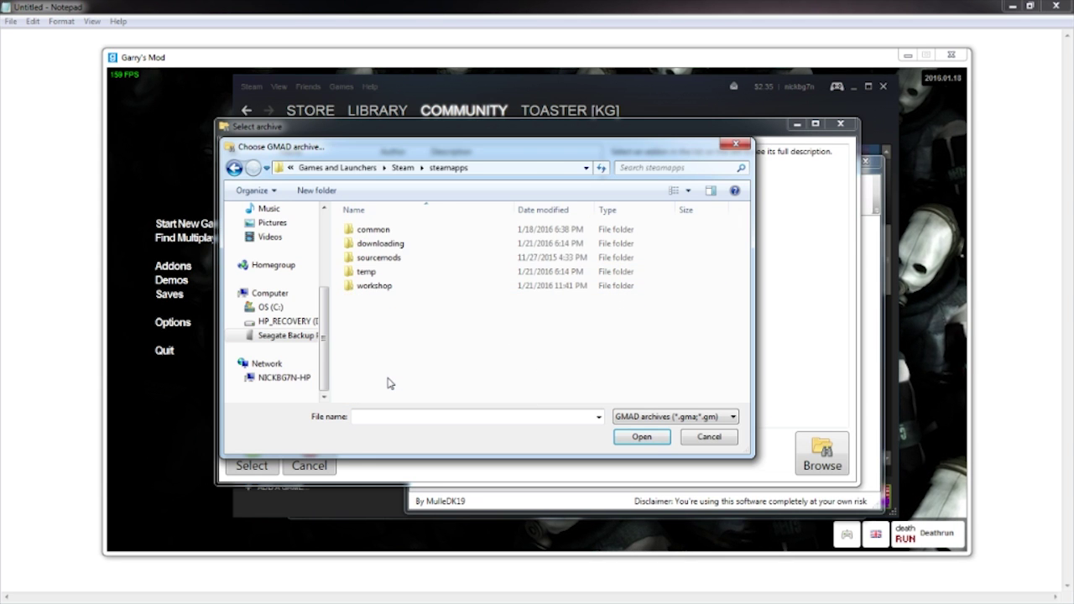
pyautogui.doubleClick(403, 229)
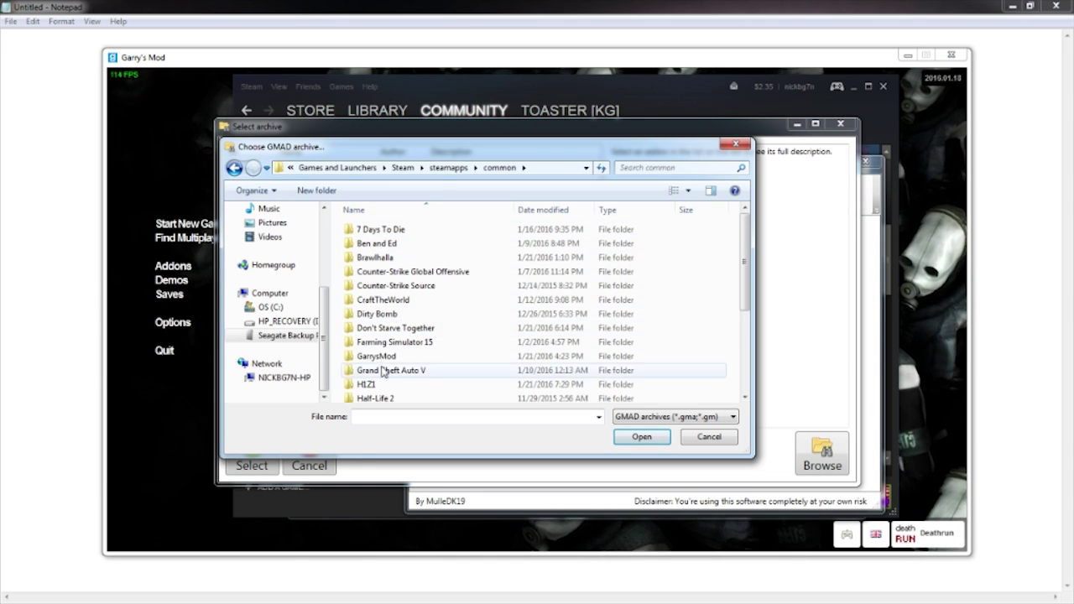
pyautogui.doubleClick(384, 356)
pyautogui.click(377, 260)
pyautogui.doubleClick(378, 260)
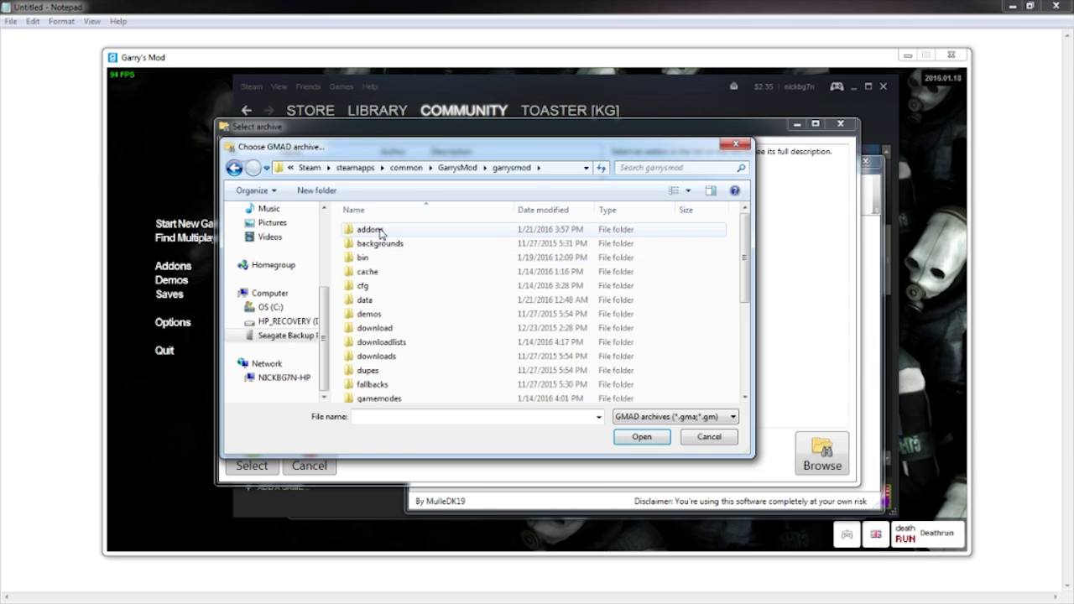
pyautogui.doubleClick(383, 230)
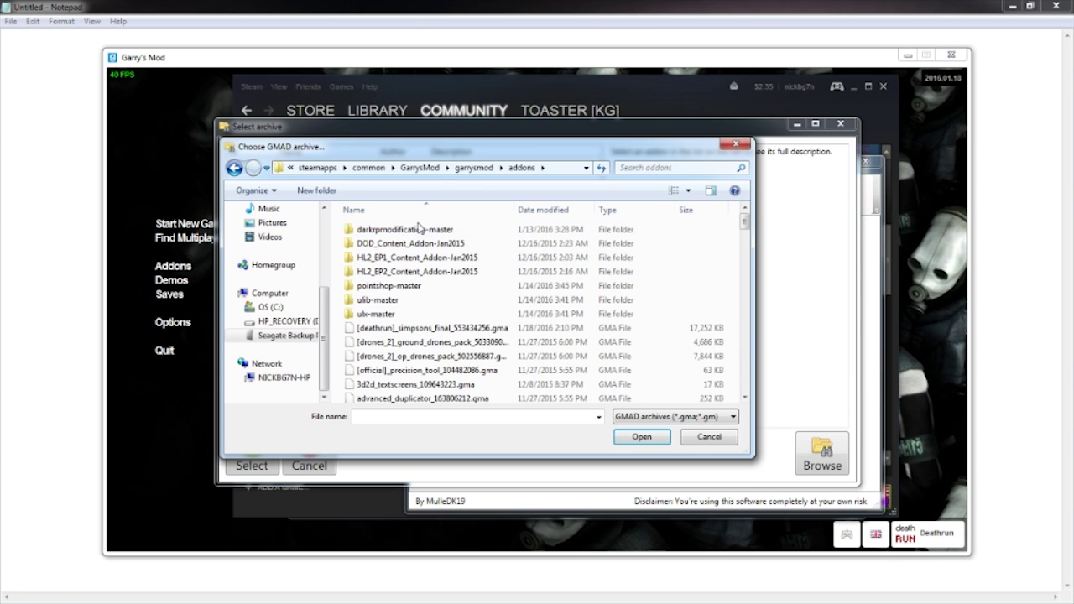
# Choose dr_minecraft_104682188.gma in the addons folder and open it
pyautogui.click(576, 89)
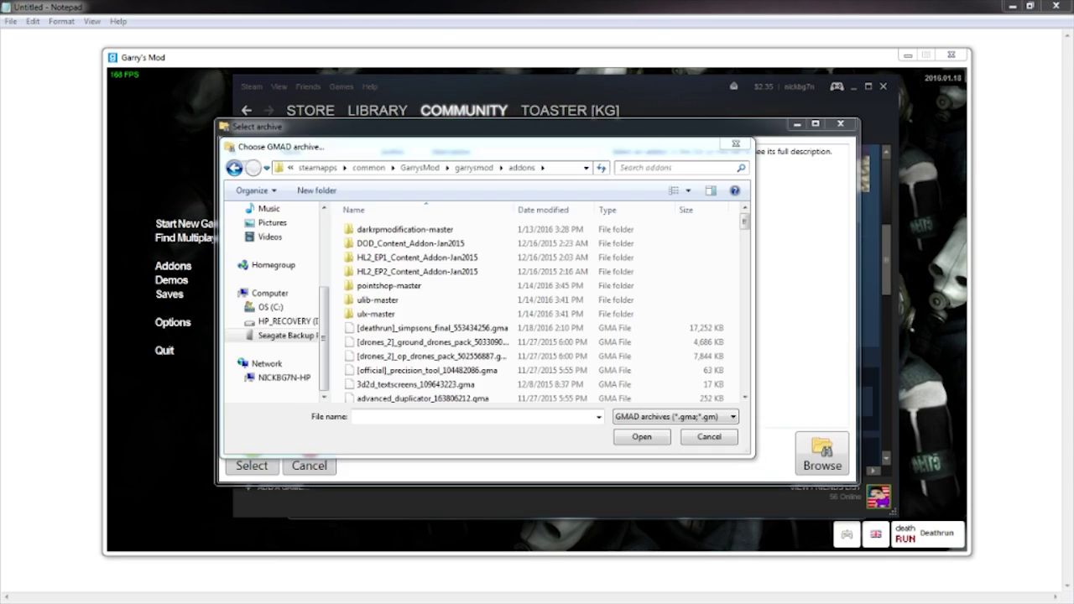
pyautogui.hotkey('alt', 'Tab')
pyautogui.click(463, 327)
pyautogui.scroll(-12, 463, 328)
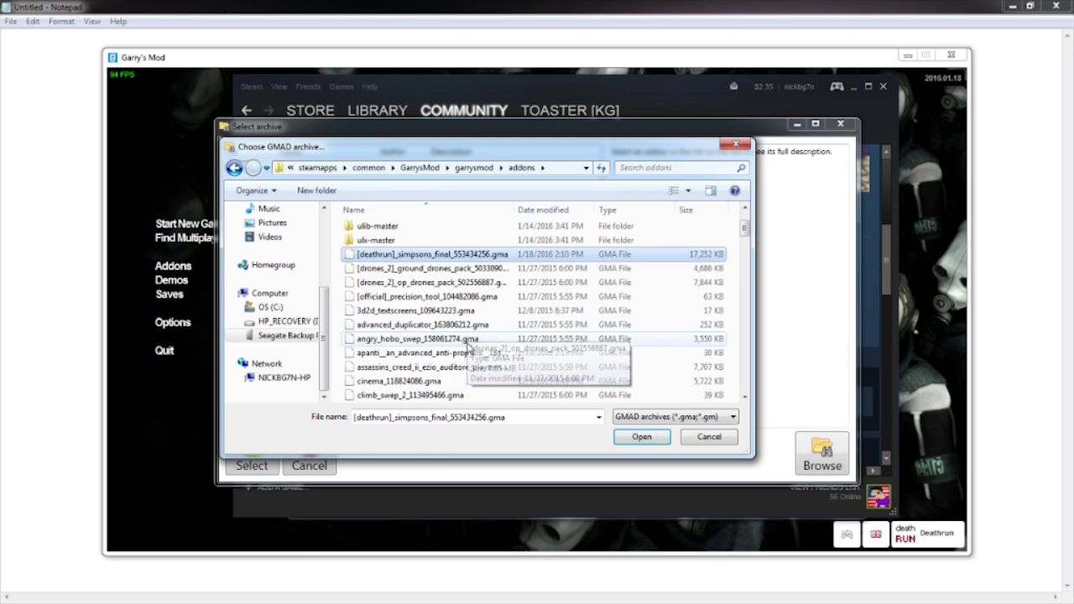
pyautogui.scroll(-6, 473, 373)
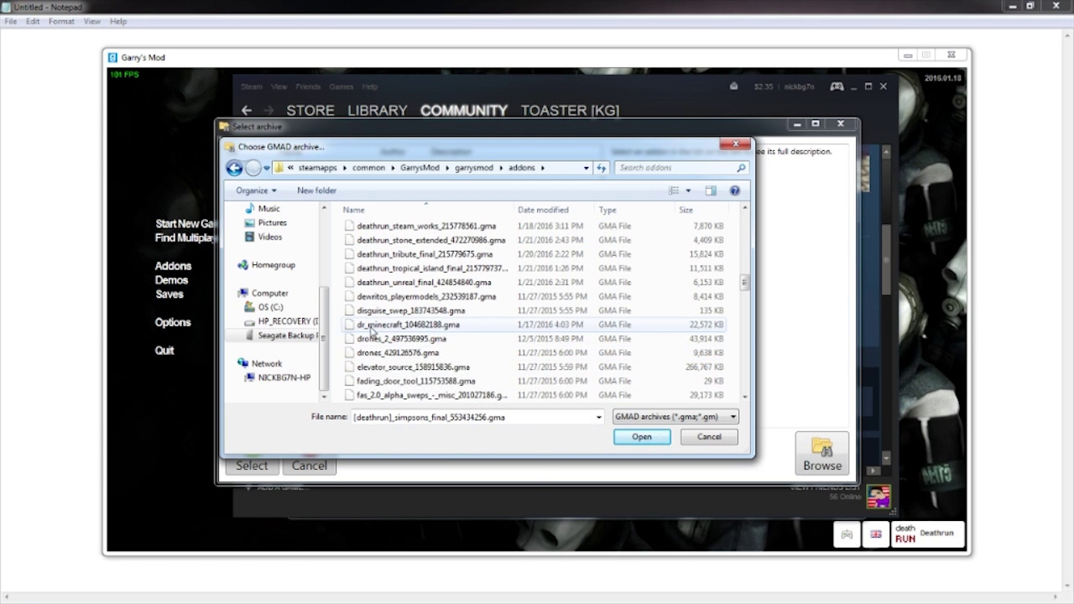
pyautogui.click(402, 325)
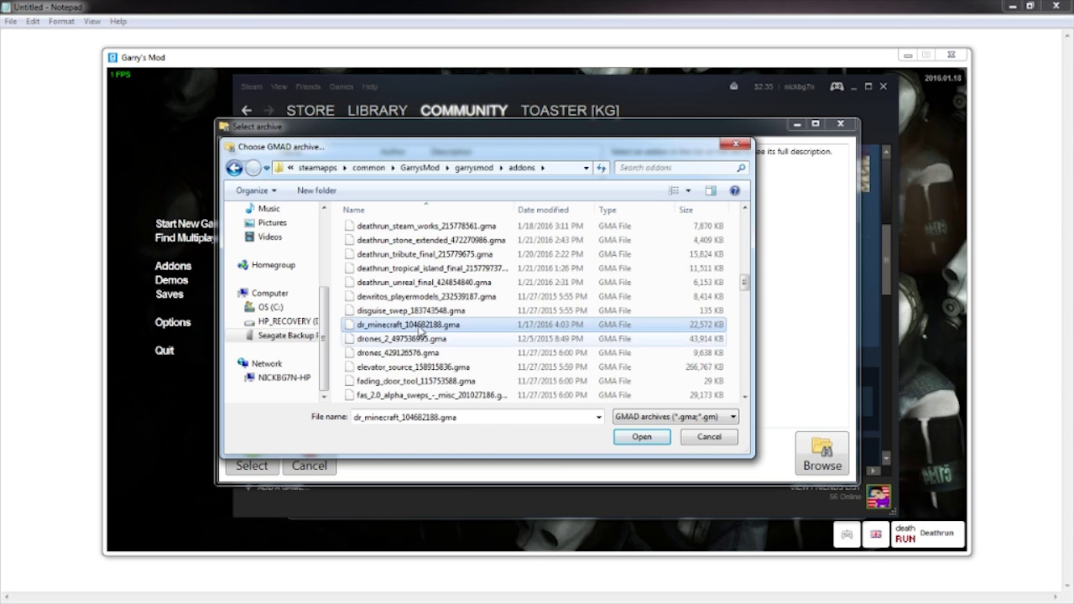
pyautogui.click(642, 437)
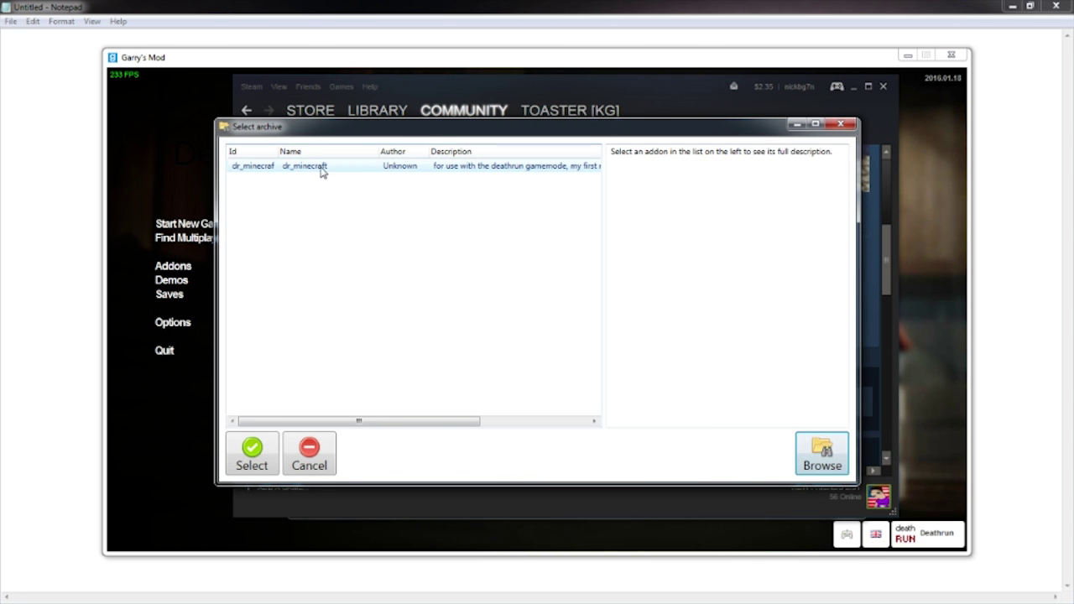
# Load the dr_minecraft archive, confirm maps contains dr_minecraft.bsp, and choose Extract All
pyautogui.click(329, 171)
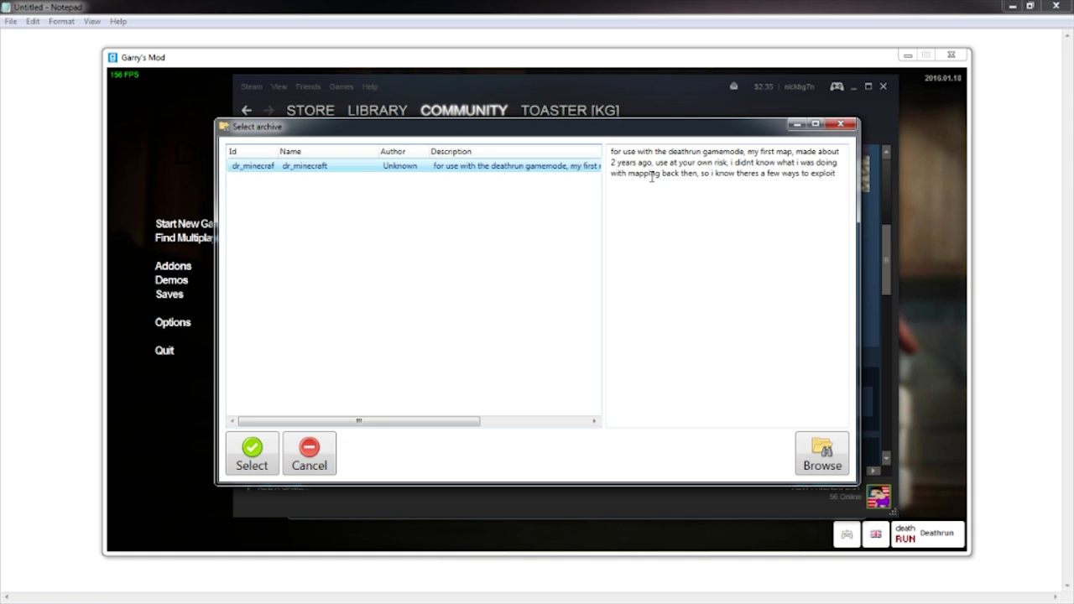
pyautogui.click(249, 459)
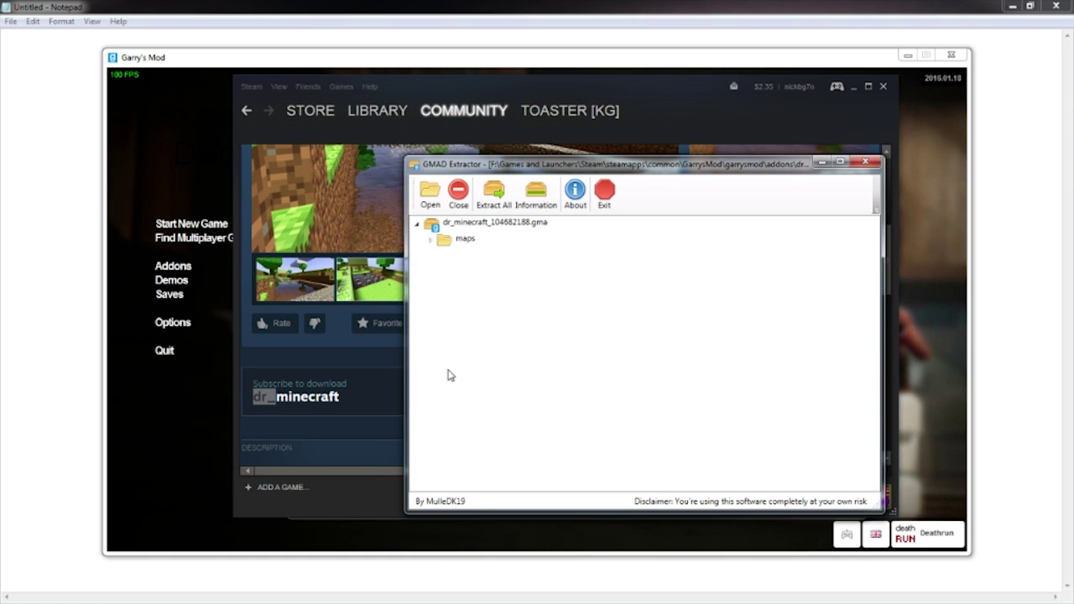
pyautogui.click(430, 239)
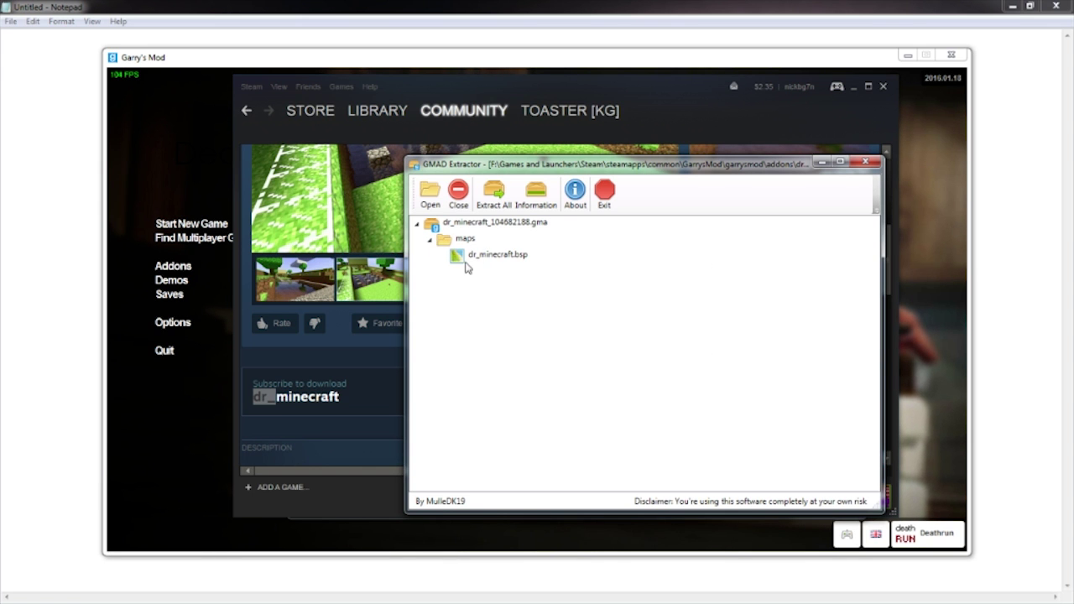
pyautogui.click(430, 240)
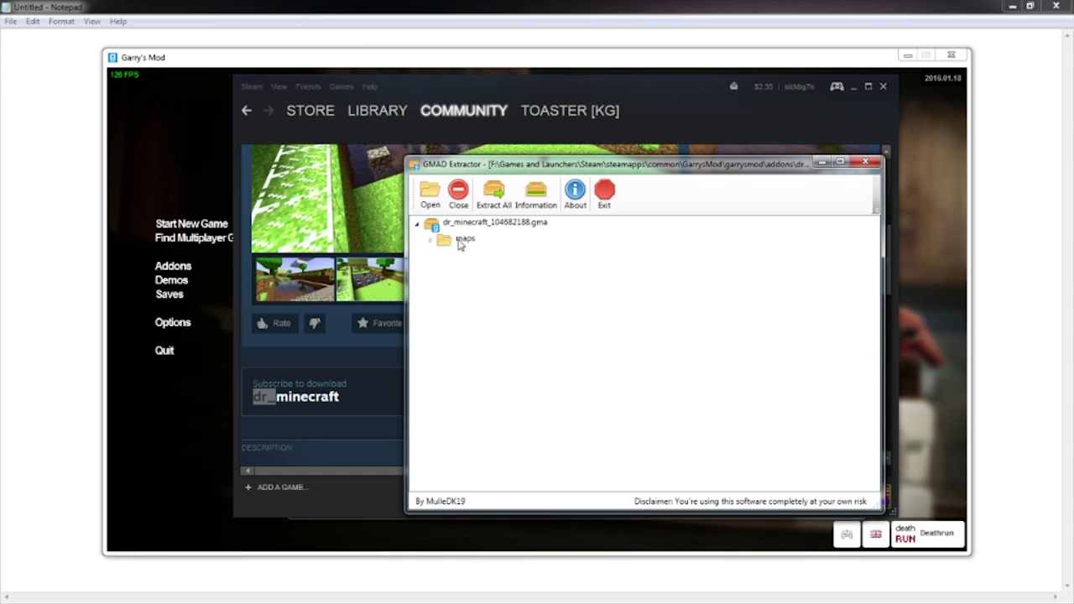
pyautogui.click(494, 194)
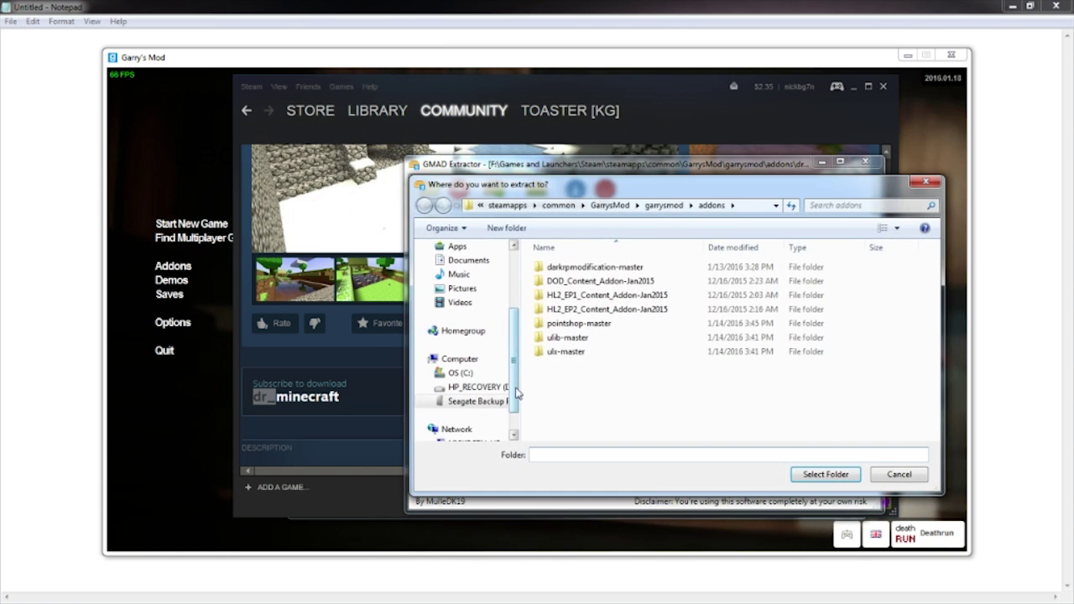
# Browse the F: backup drive to All Videos Backup > New Youtube Videos
pyautogui.click(476, 401)
pyautogui.click(604, 382)
pyautogui.scroll(-2, 591, 408)
pyautogui.click(578, 391)
pyautogui.doubleClick(577, 391)
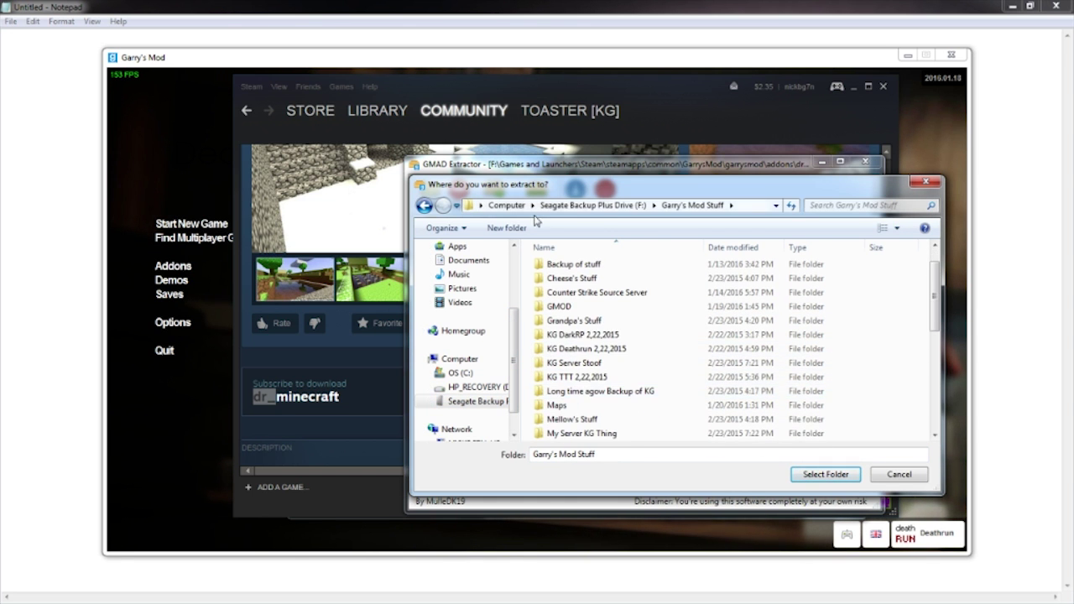
pyautogui.click(587, 204)
pyautogui.click(587, 361)
pyautogui.doubleClick(584, 362)
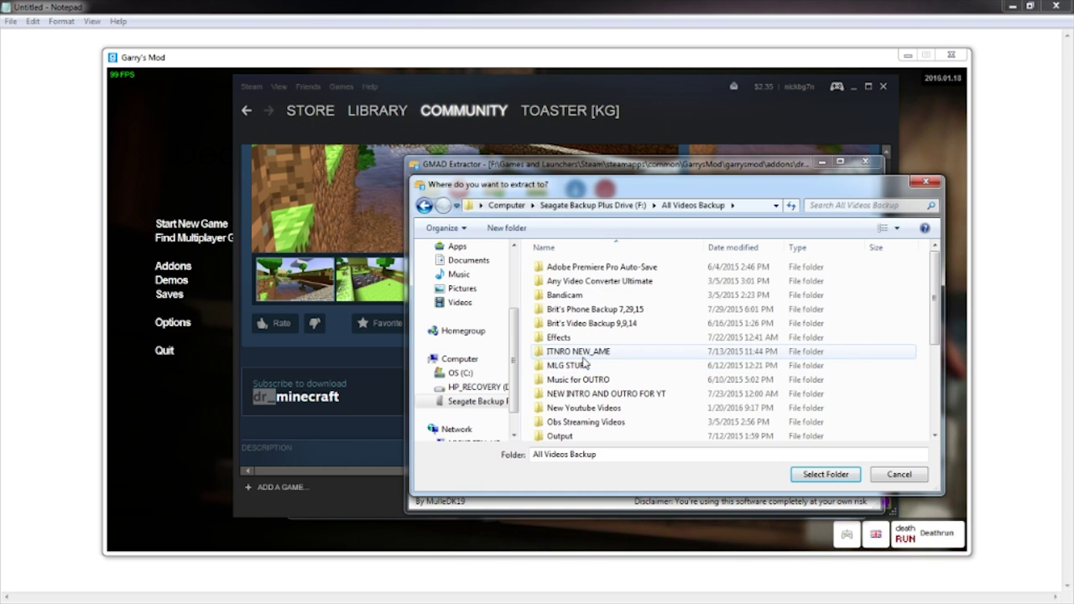
pyautogui.scroll(-1, 585, 369)
pyautogui.click(586, 378)
pyautogui.doubleClick(585, 378)
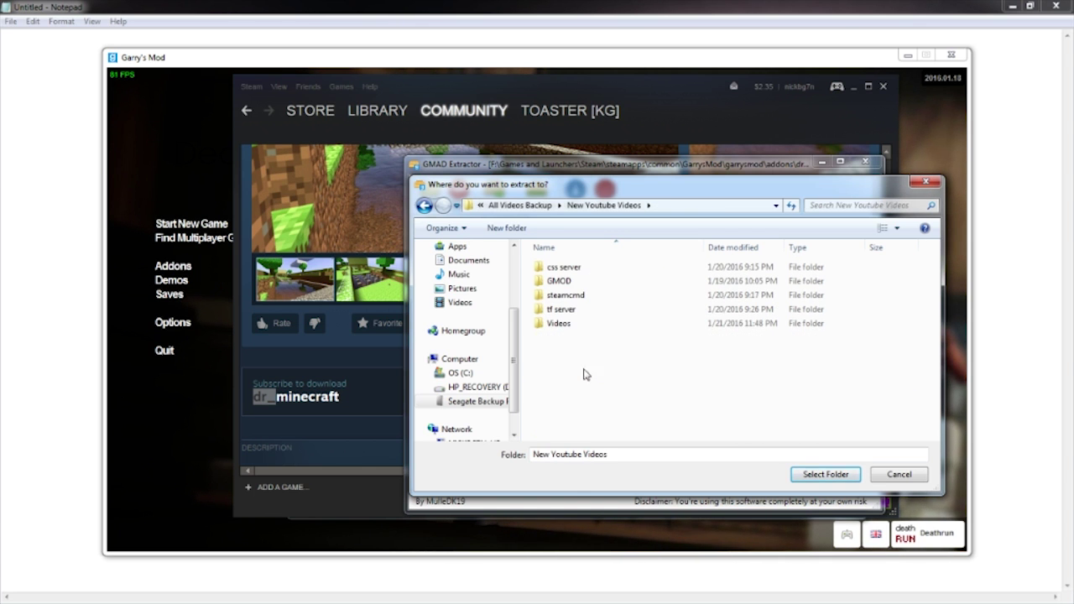
# Create a 'minecraft map' folder, extract the addon into it, and dismiss the success message
pyautogui.click(521, 229)
pyautogui.write('minecraft map')
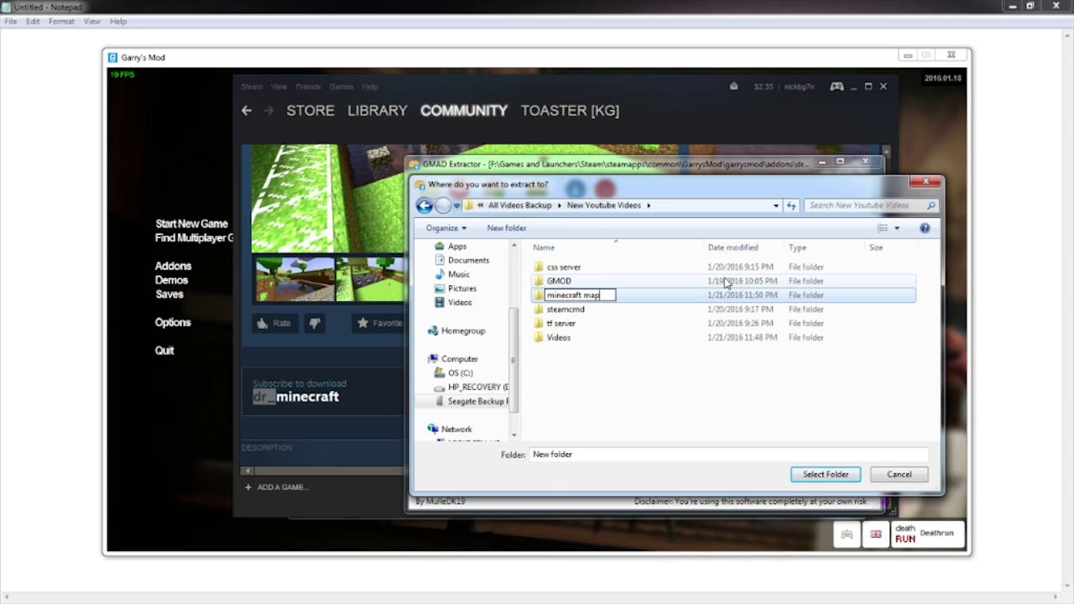
pyautogui.press('Return')
pyautogui.doubleClick(707, 299)
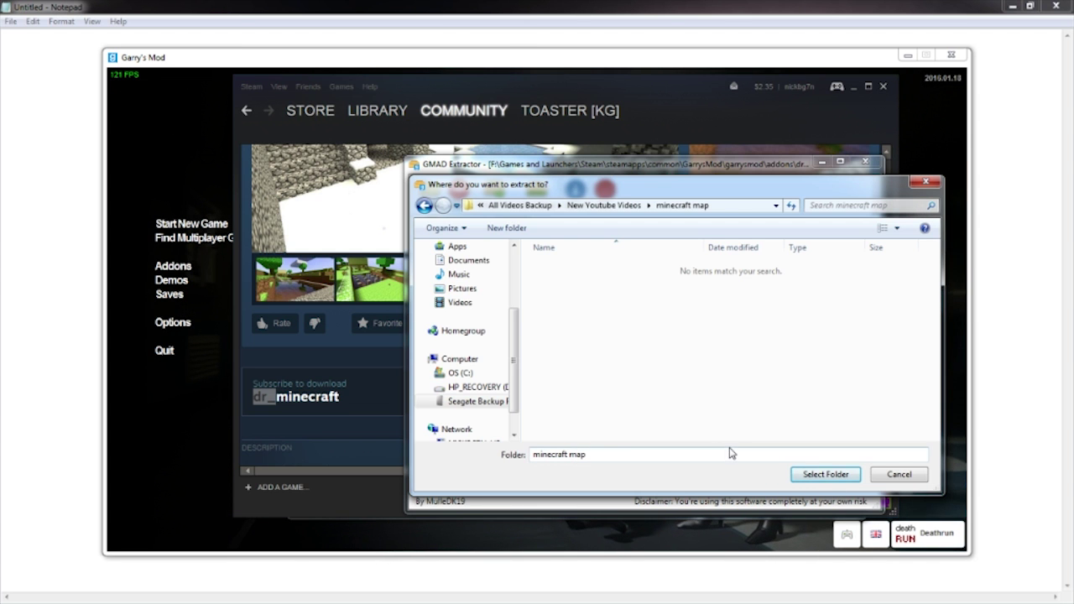
pyautogui.click(818, 475)
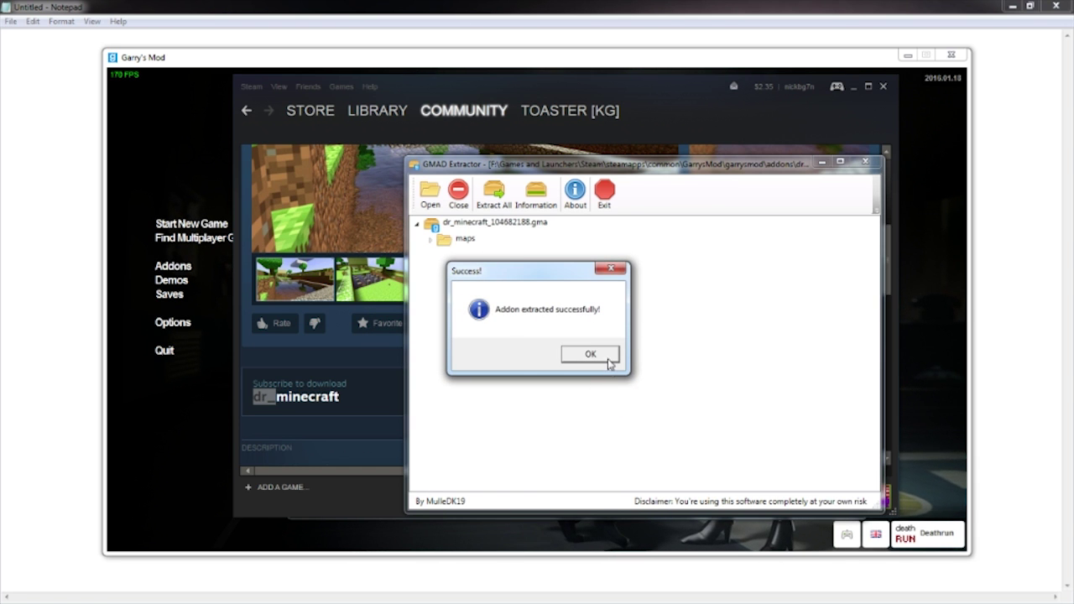
pyautogui.click(608, 364)
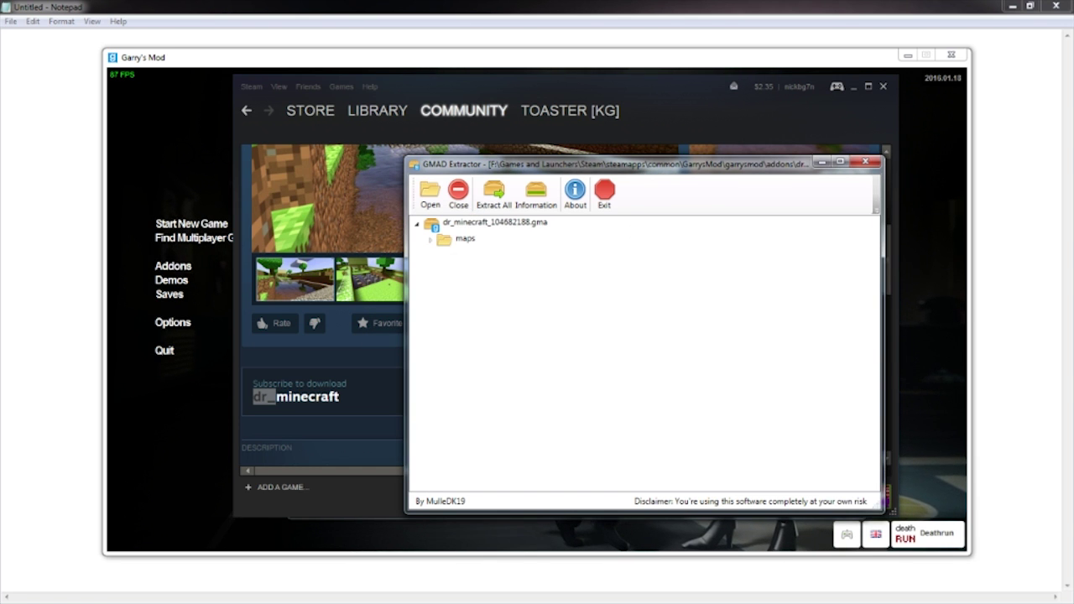
# Copy dr_minecraft.bsp from the minecraft map\maps folder
pyautogui.click(823, 161)
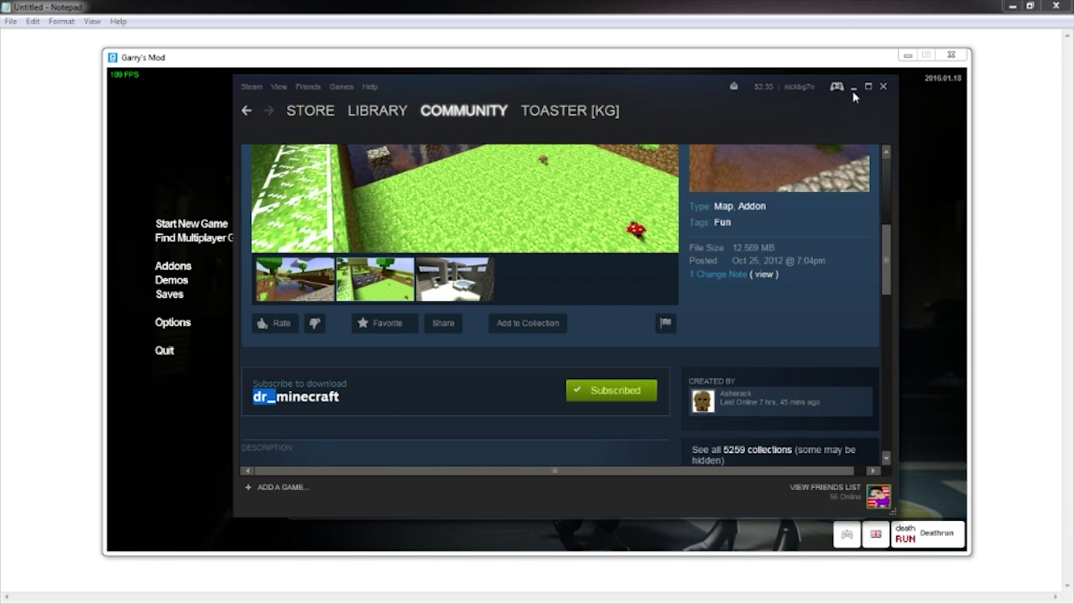
pyautogui.click(853, 89)
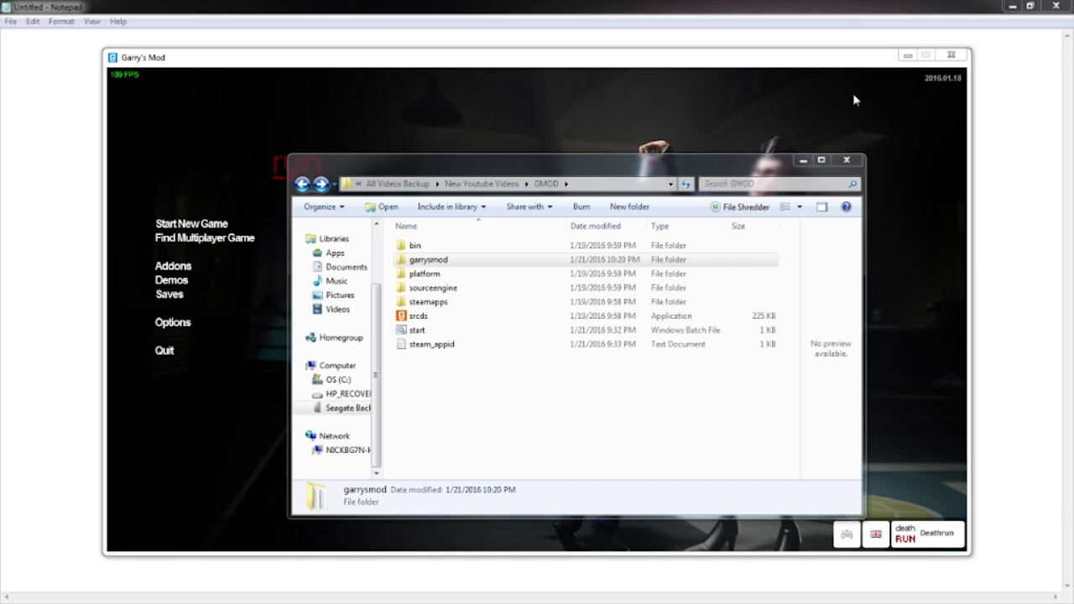
pyautogui.click(504, 182)
pyautogui.click(441, 277)
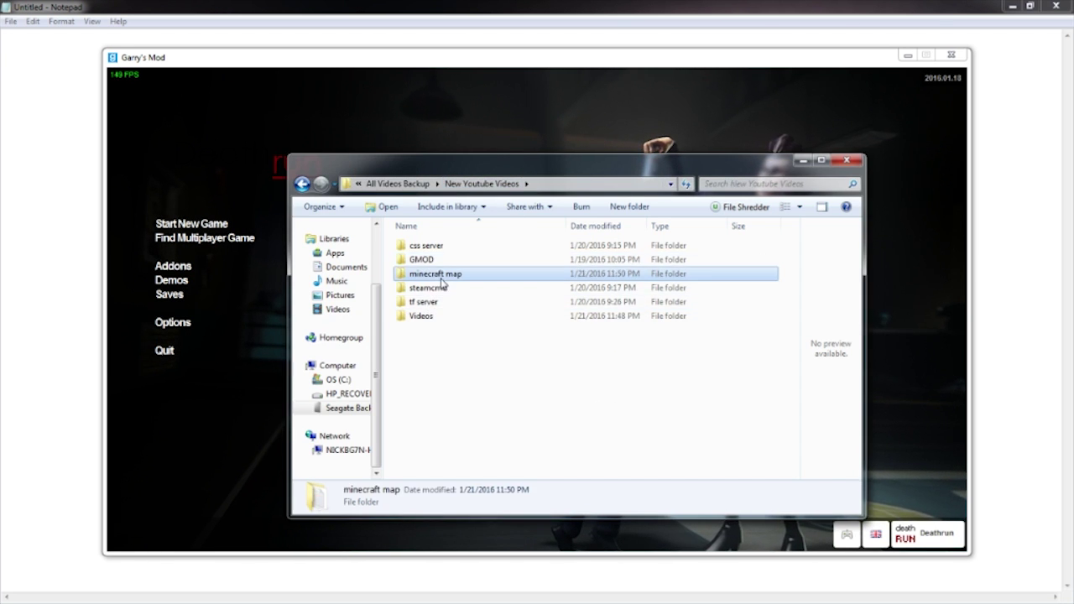
pyautogui.doubleClick(439, 275)
pyautogui.doubleClick(437, 247)
pyautogui.click(488, 250)
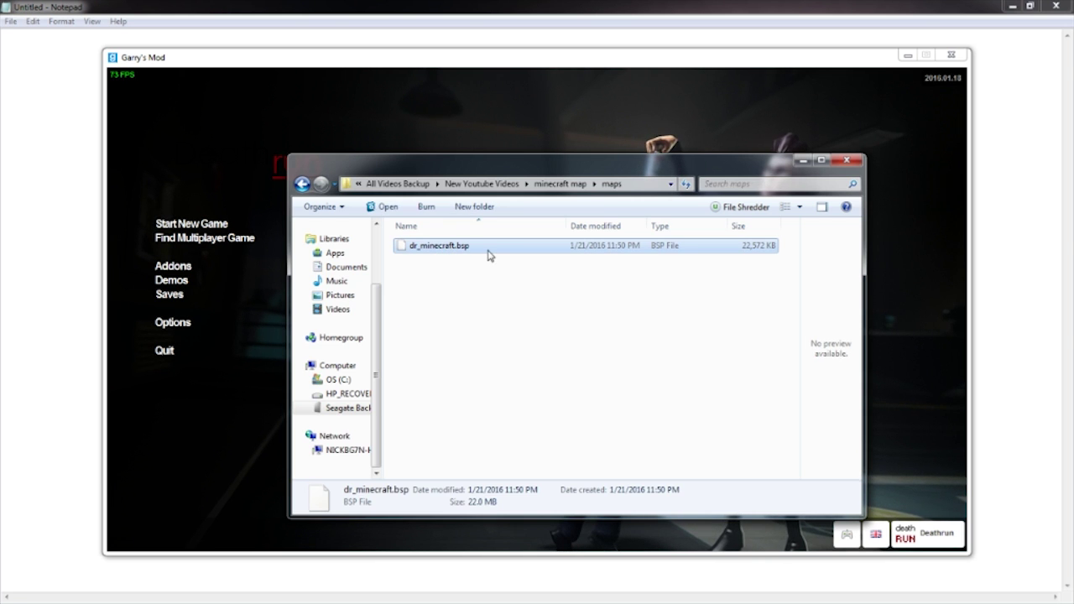
pyautogui.click(454, 246)
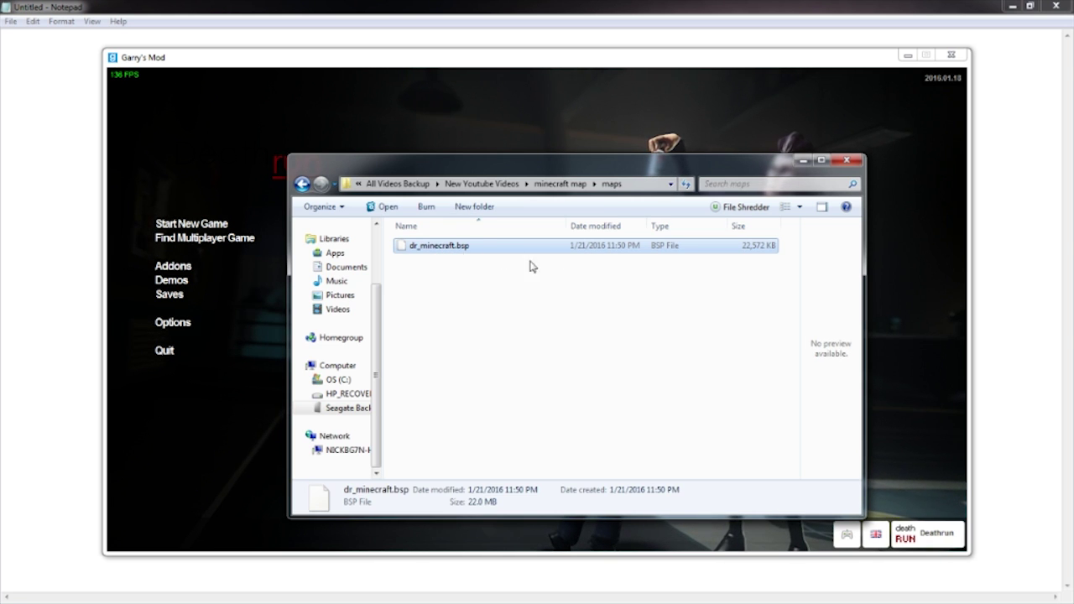
pyautogui.click(513, 244)
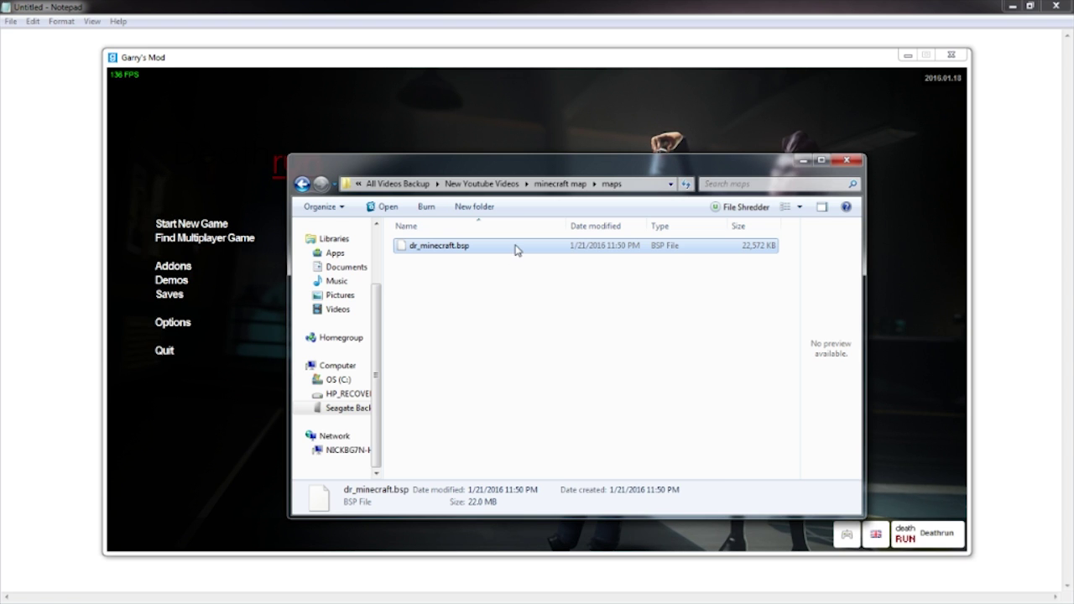
pyautogui.rightClick(513, 245)
pyautogui.click(546, 428)
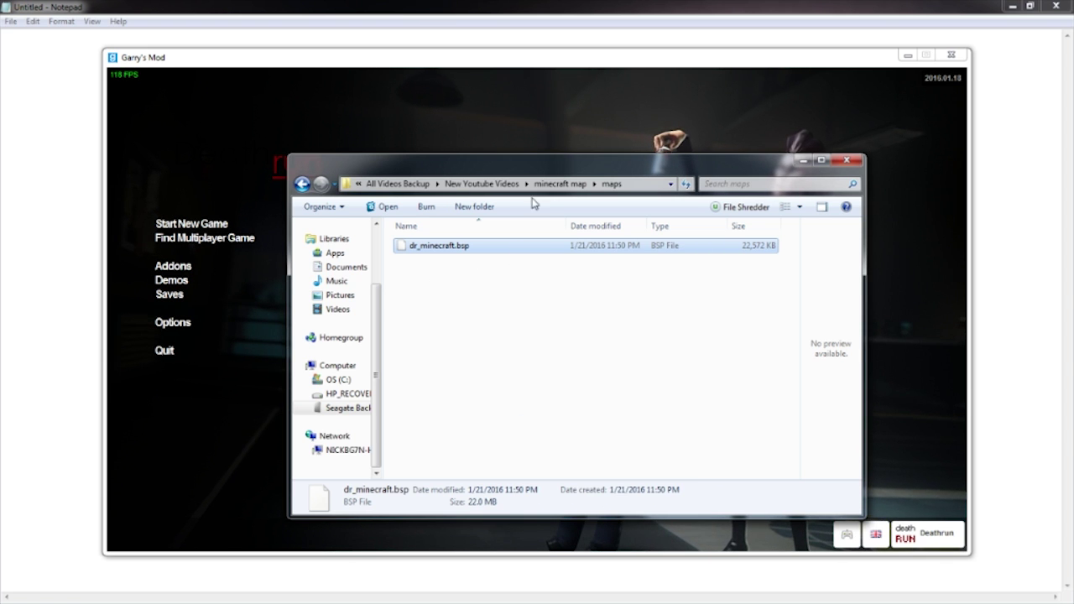
# Open the GMOD server's garrysmod\maps folder
pyautogui.click(490, 187)
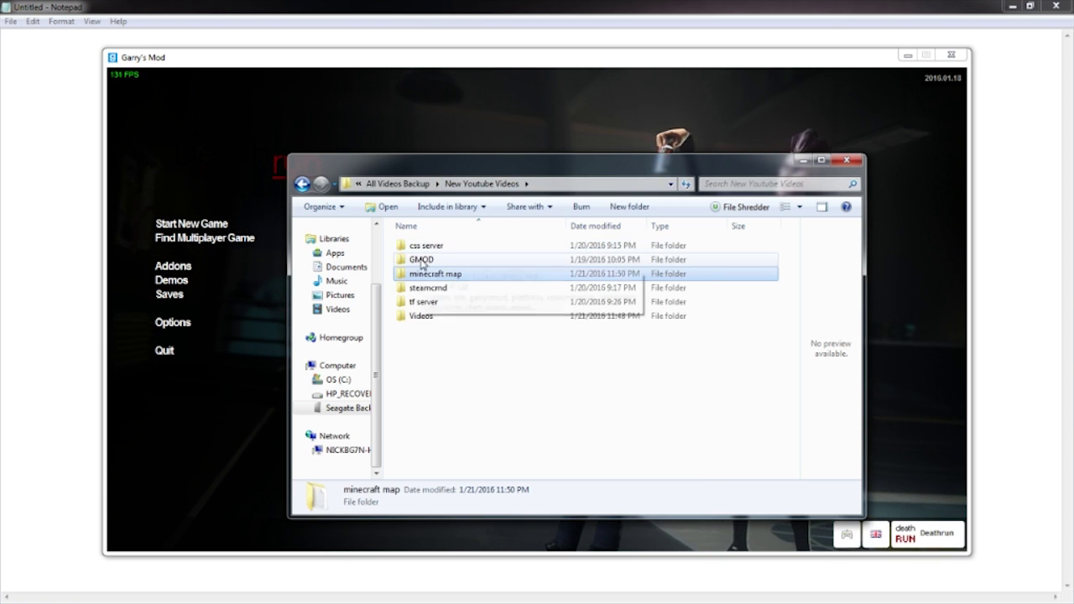
pyautogui.doubleClick(411, 259)
pyautogui.doubleClick(431, 259)
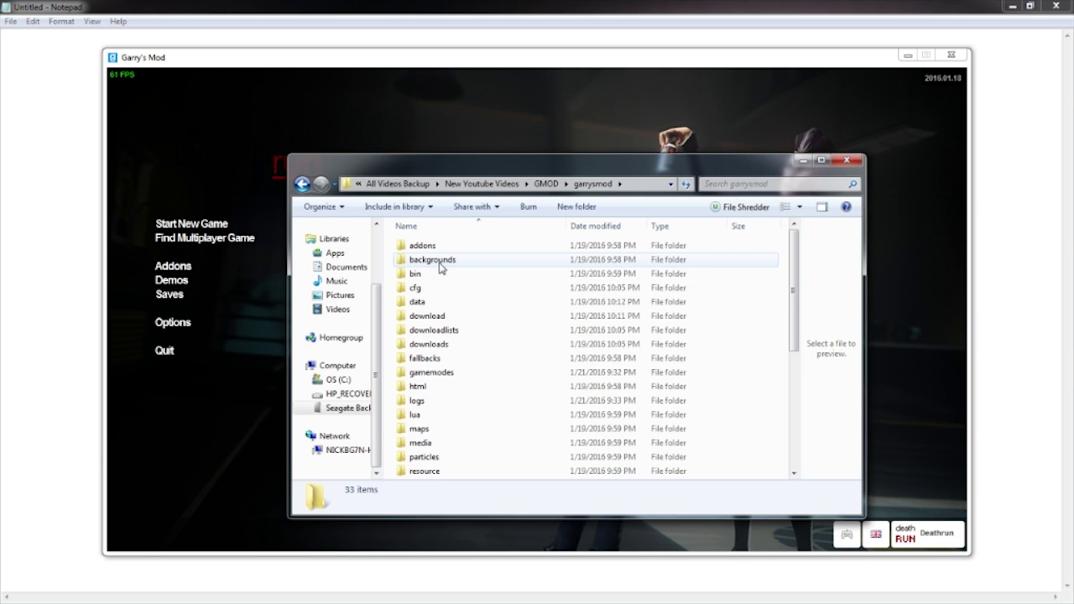
pyautogui.doubleClick(419, 429)
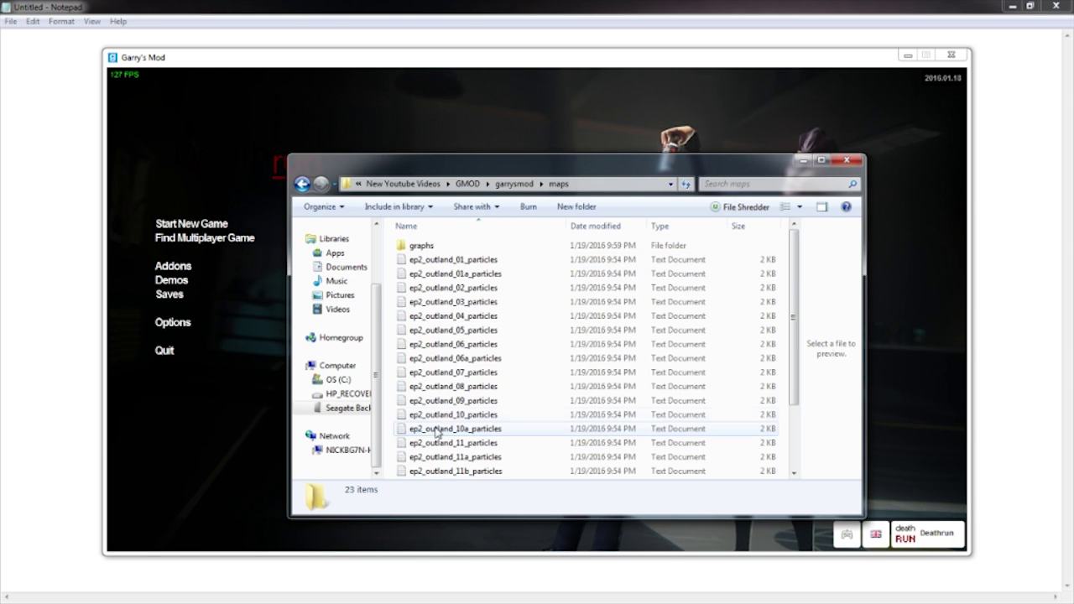
# Paste dr_minecraft.bsp into maps, check its name, then select start in the GMOD folder
pyautogui.rightClick(388, 279)
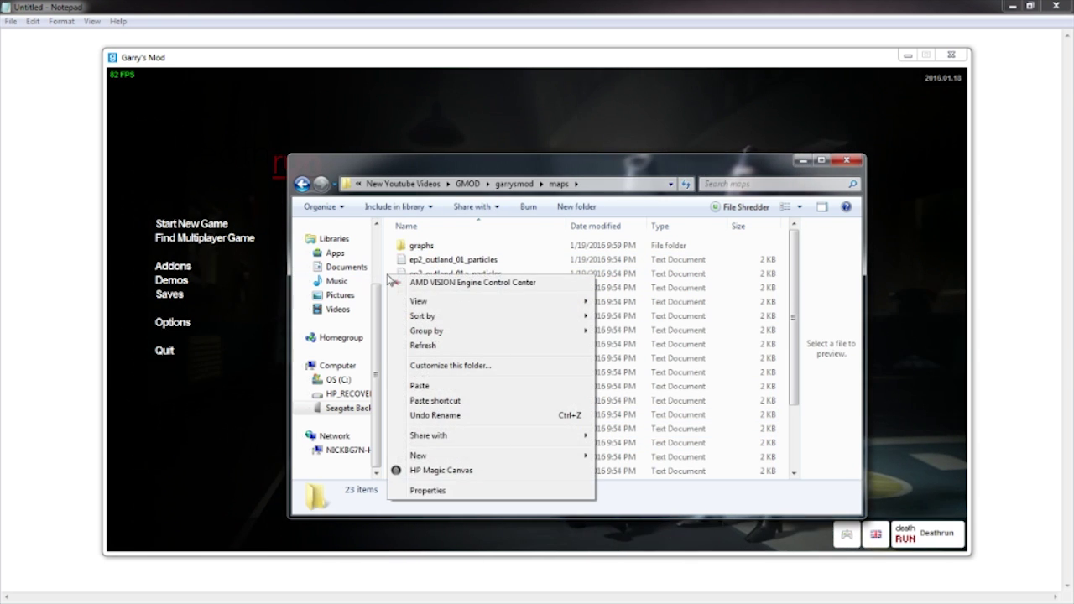
pyautogui.click(428, 389)
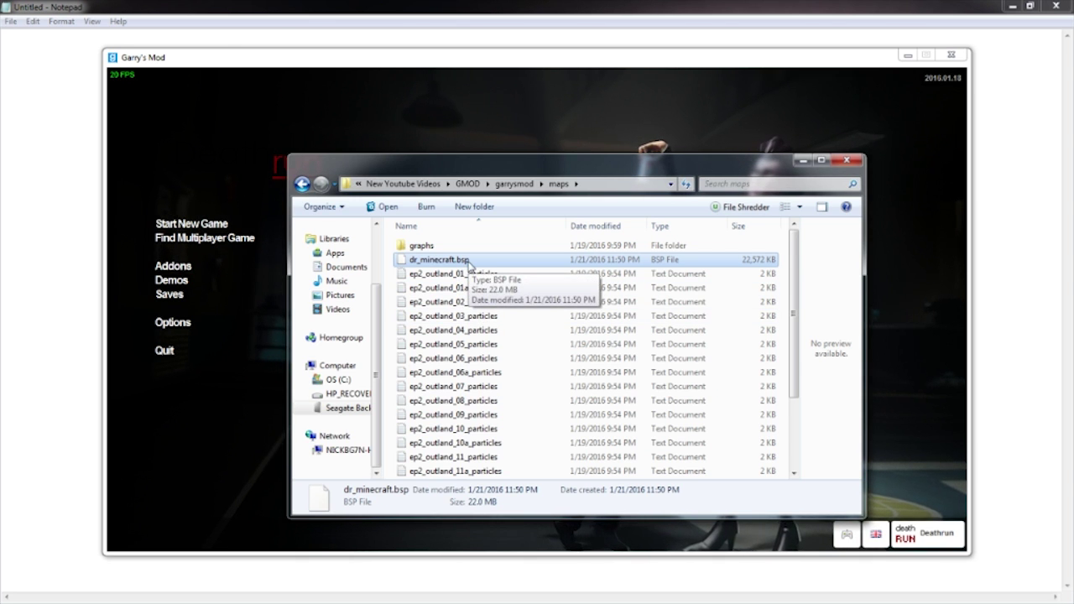
pyautogui.rightClick(468, 262)
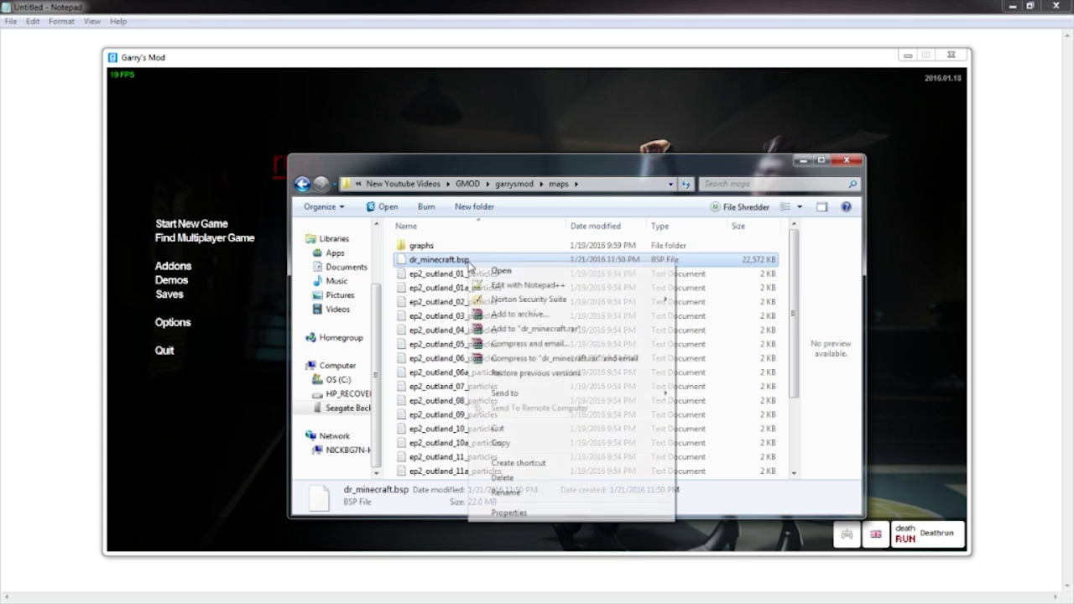
pyautogui.click(510, 494)
pyautogui.hotkey('ctrl', 'c')
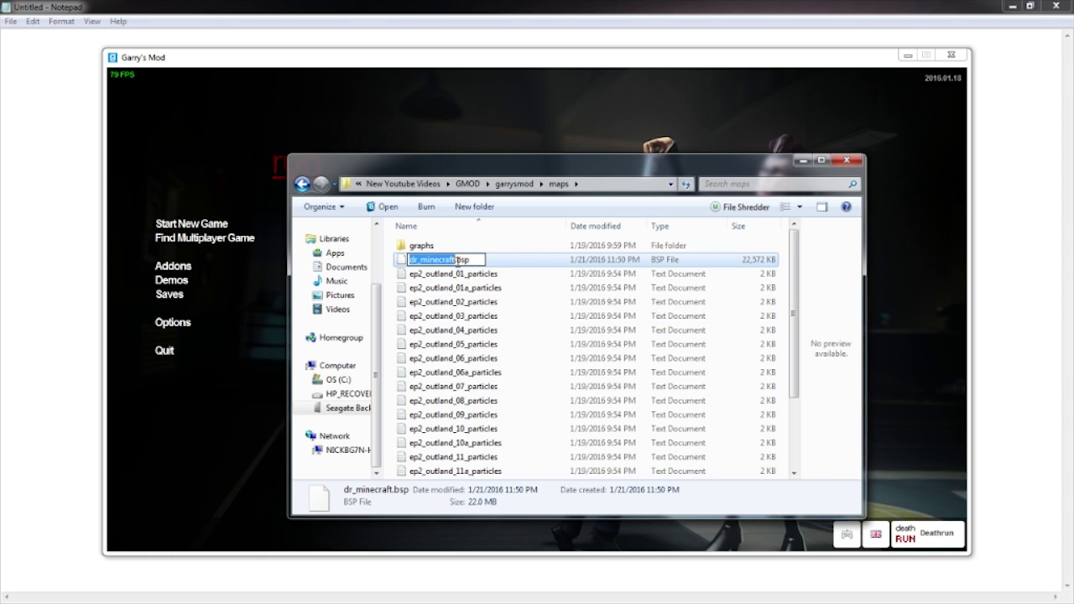
pyautogui.click(467, 183)
pyautogui.click(420, 333)
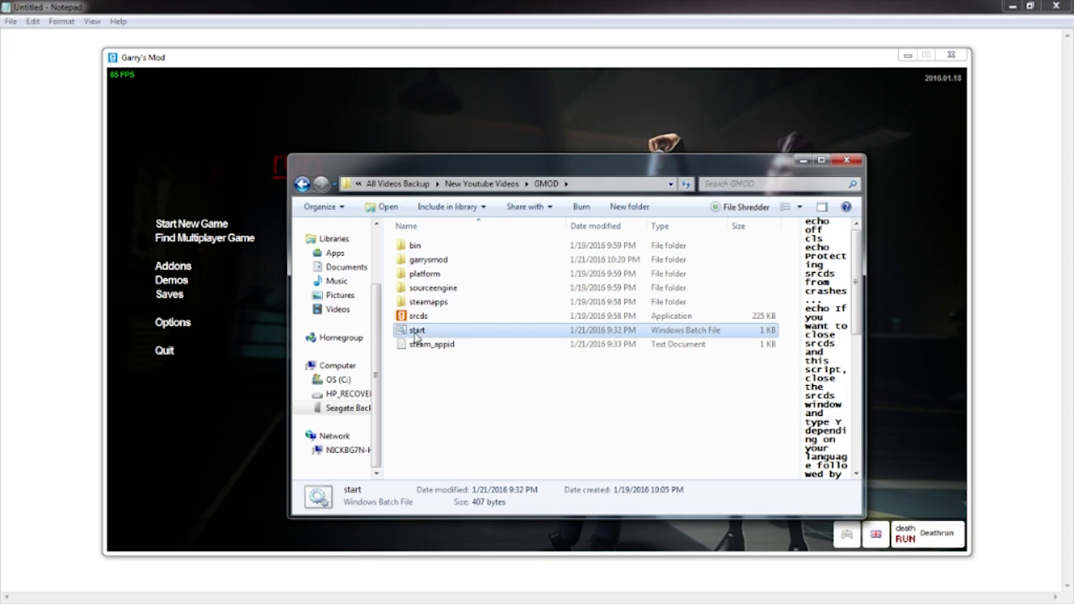
# Edit start.bat in Notepad, replacing +map gm_construct with dr_minecraft
pyautogui.rightClick(426, 333)
pyautogui.click(452, 36)
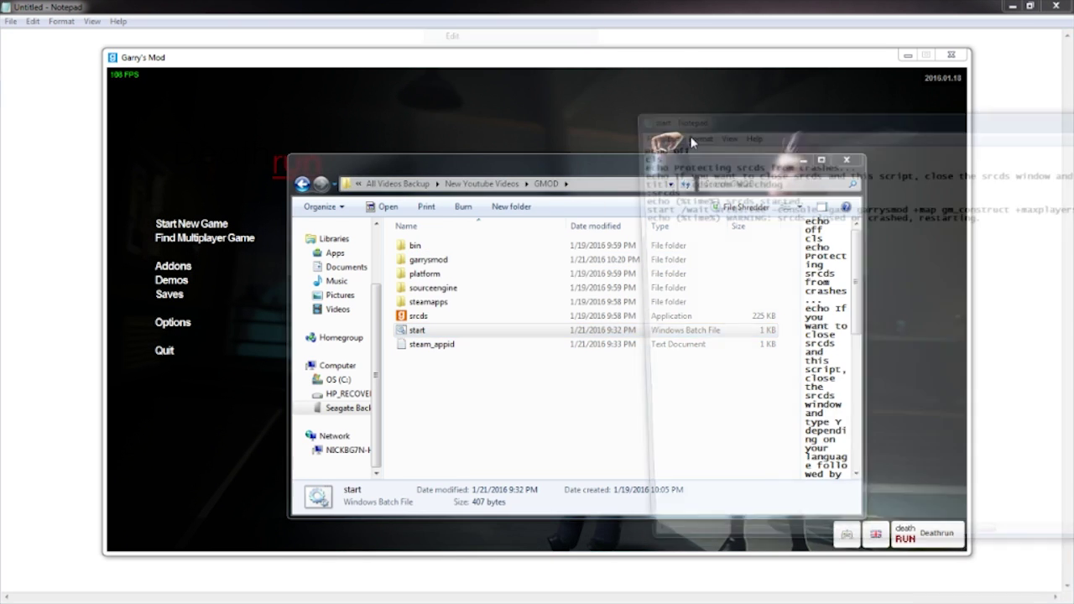
pyautogui.moveTo(804, 121); pyautogui.dragTo(508, 108)
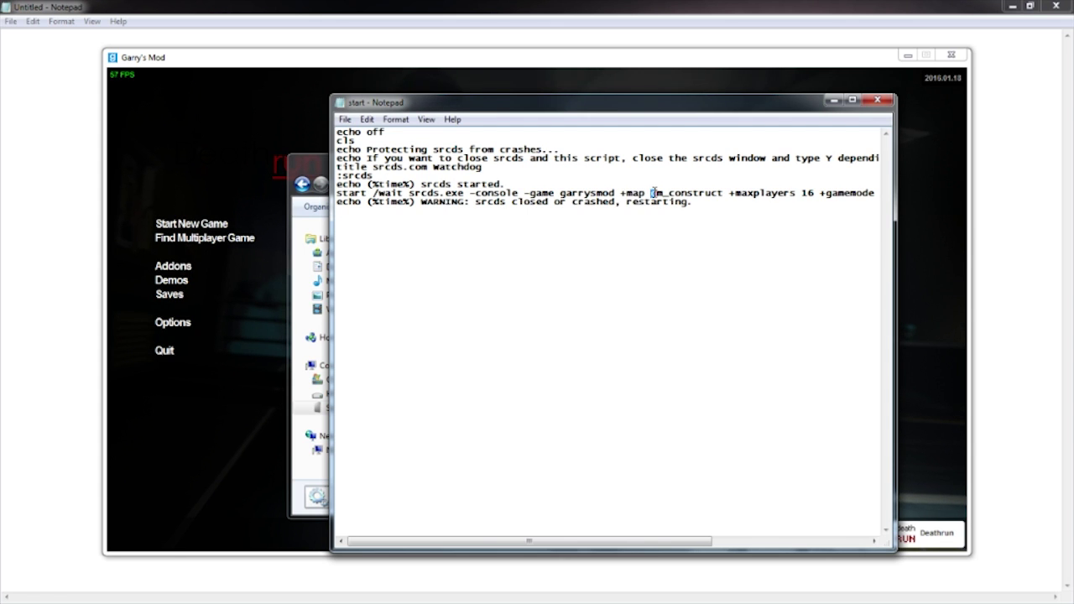
pyautogui.hotkey('ctrl', 'v')
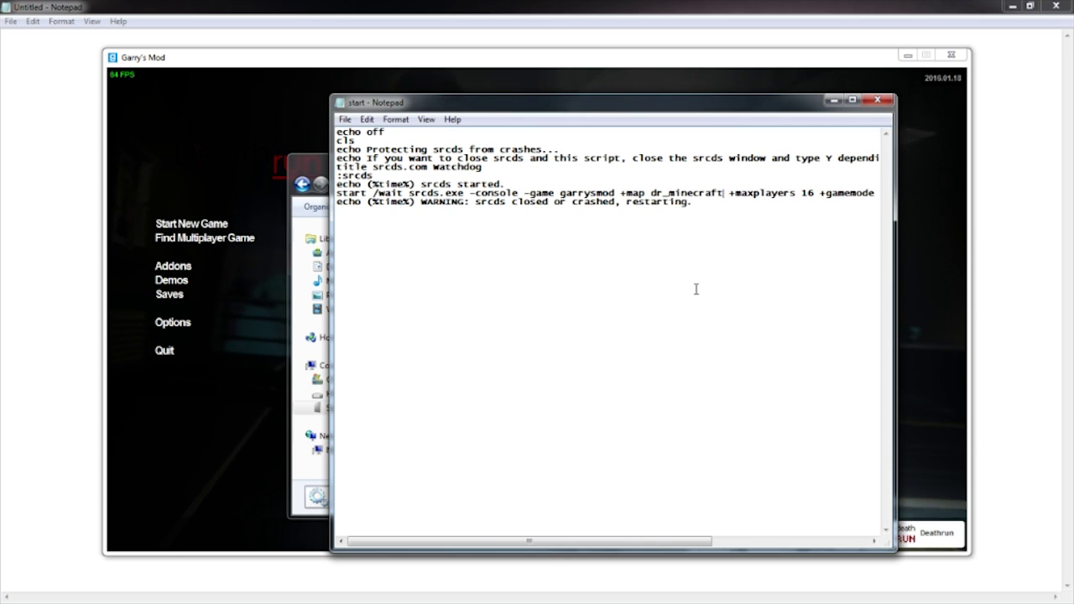